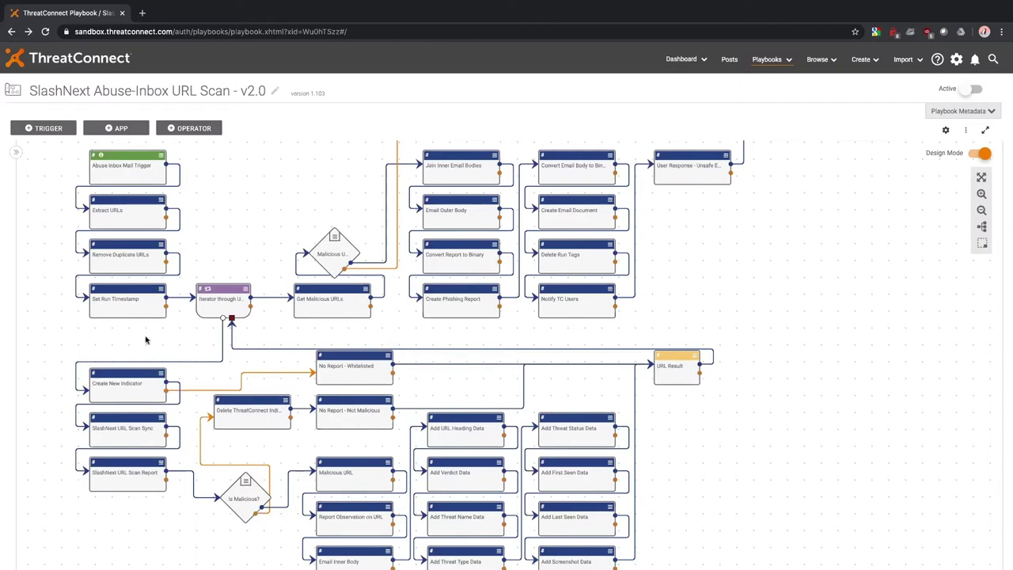
- Pan the canvas to show the nodes from User Response - Safe Email to Send User Response
{"action": "left_click_drag", "start_coordinate": [348, 166], "coordinate": [325, 211]}
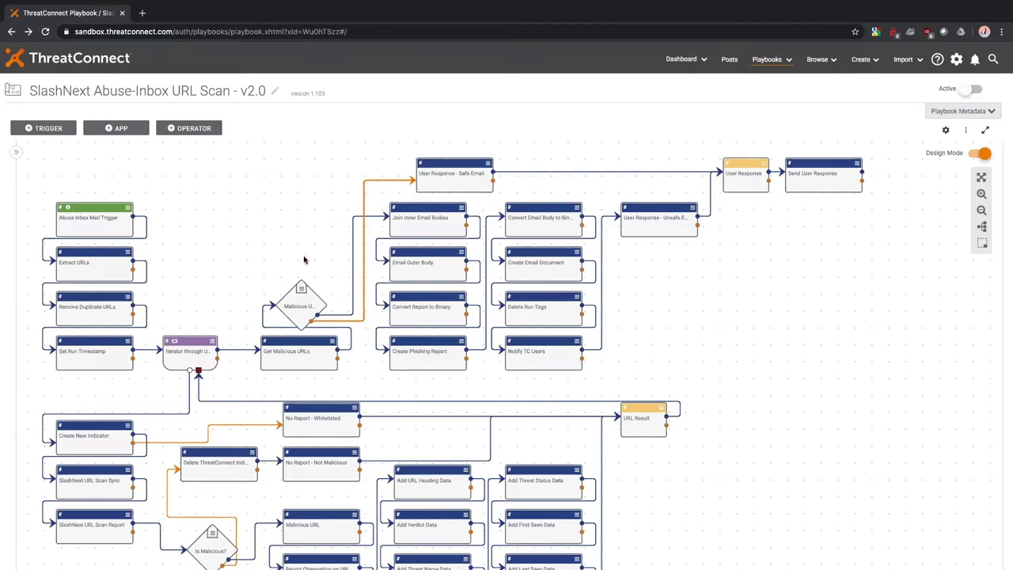
- Center the diagram on the trigger, URL extraction, deduplication, timestamp and iterator flow
{"action": "left_click_drag", "start_coordinate": [199, 301], "coordinate": [232, 272]}
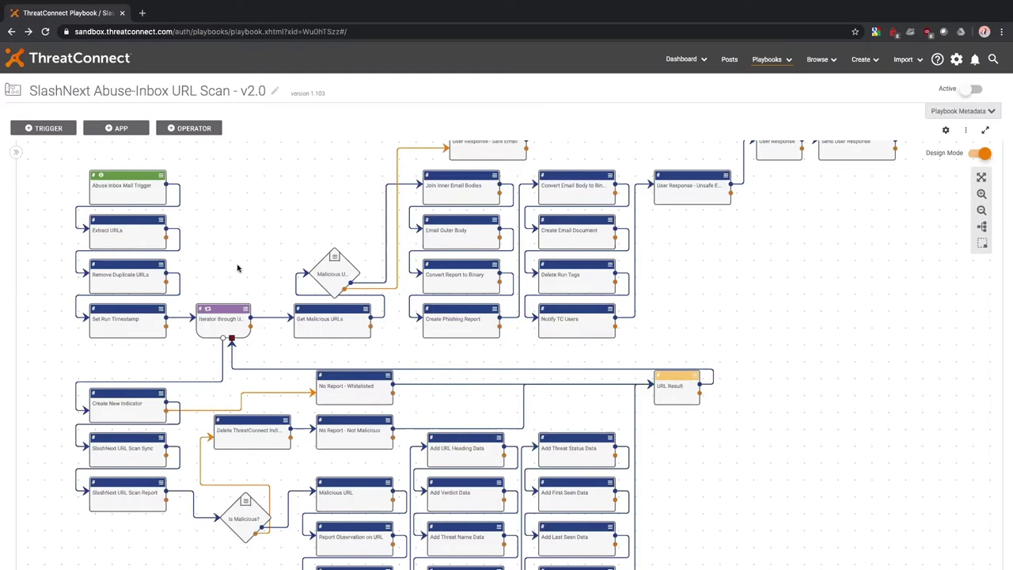
{"action": "left_click_drag", "start_coordinate": [237, 267], "coordinate": [191, 254]}
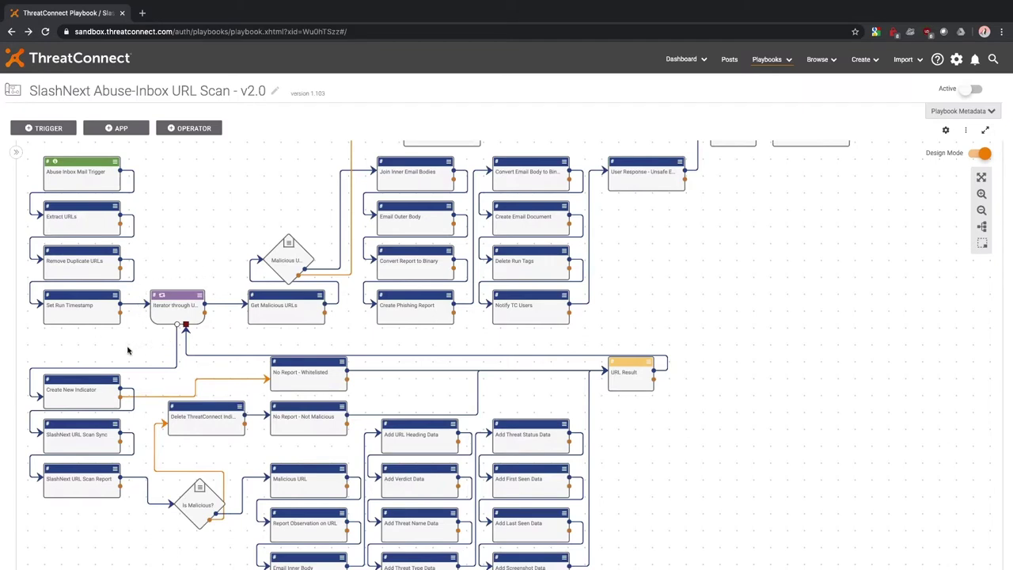
- Pan up to show indicator creation, SlashNext scan, malicious check and Add … Data steps
{"action": "left_click_drag", "start_coordinate": [127, 350], "coordinate": [144, 250]}
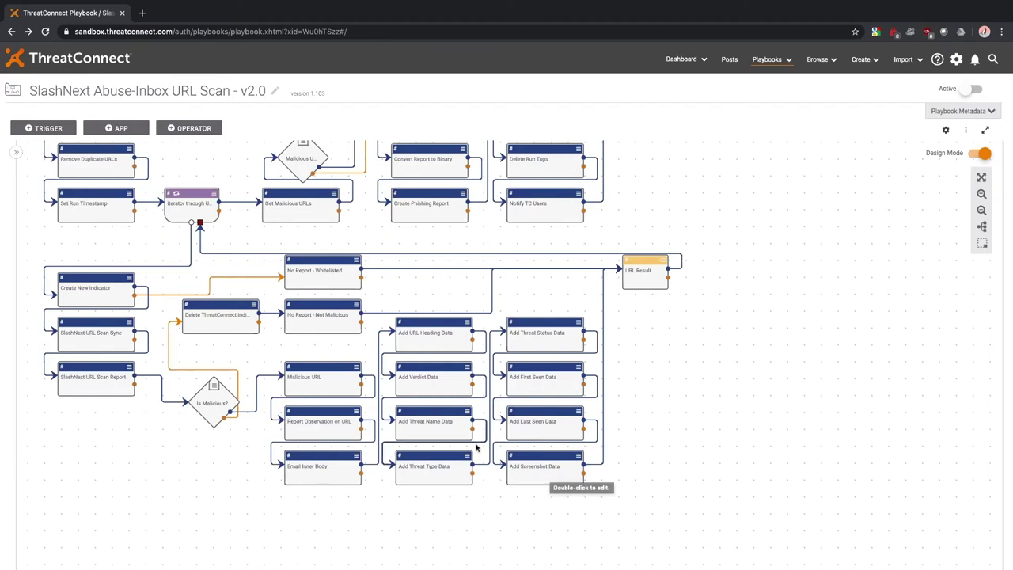
- Pan back to Get Malicious URLs, the Malicious URLs check and the Send User Response steps
{"action": "left_click_drag", "start_coordinate": [415, 239], "coordinate": [443, 370]}
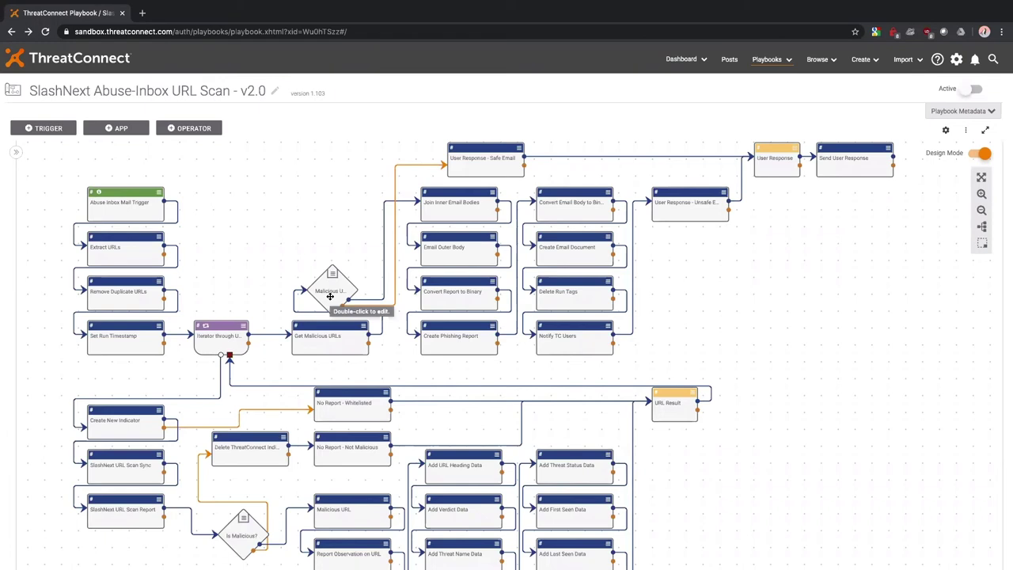
- Connect the Malicious URL Present? orange output to the User Response - Safe Email node
{"action": "left_click_drag", "start_coordinate": [372, 302], "coordinate": [395, 303]}
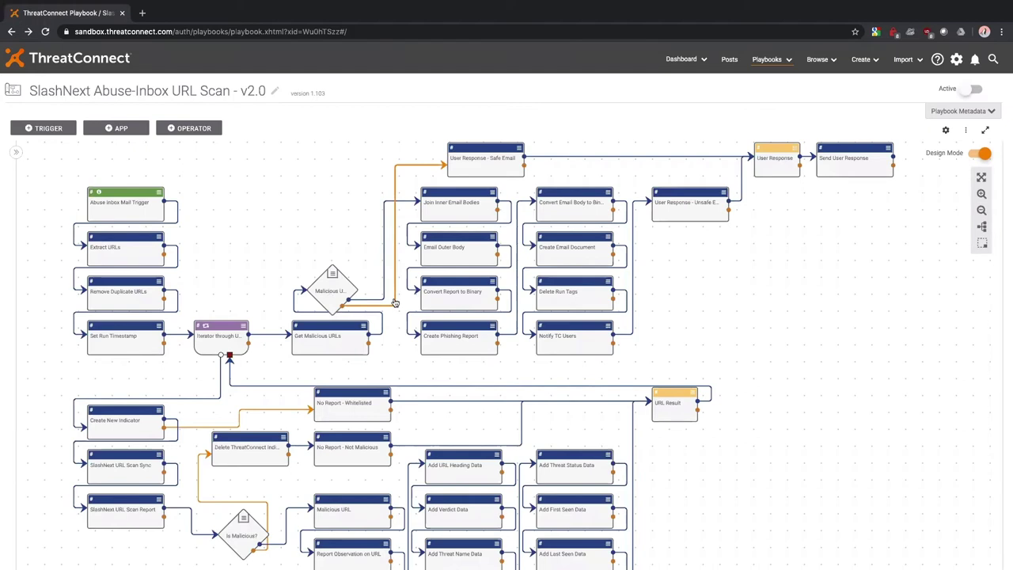
{"action": "left_click_drag", "start_coordinate": [395, 303], "coordinate": [396, 303]}
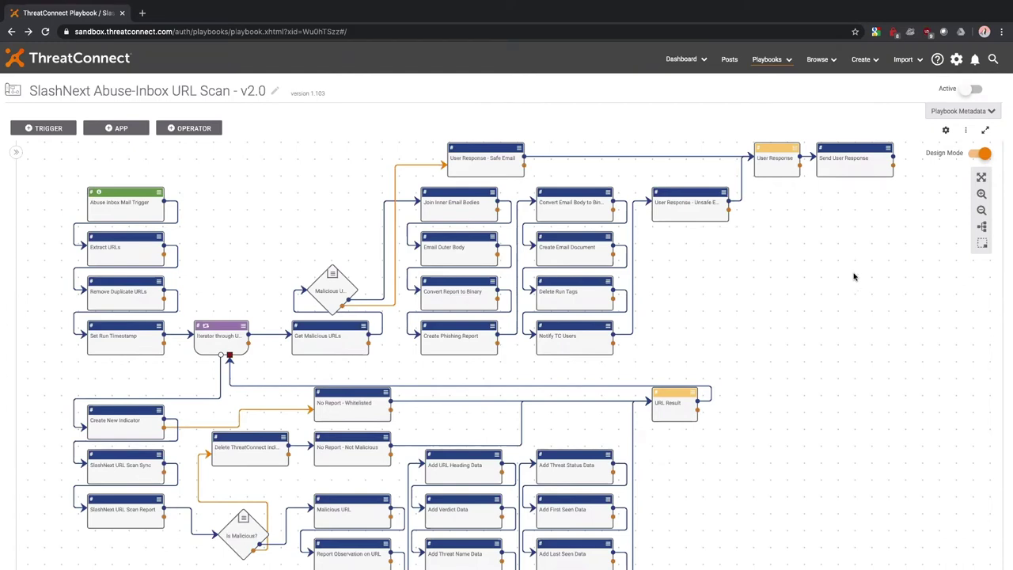
{"action": "left_click", "coordinate": [967, 92]}
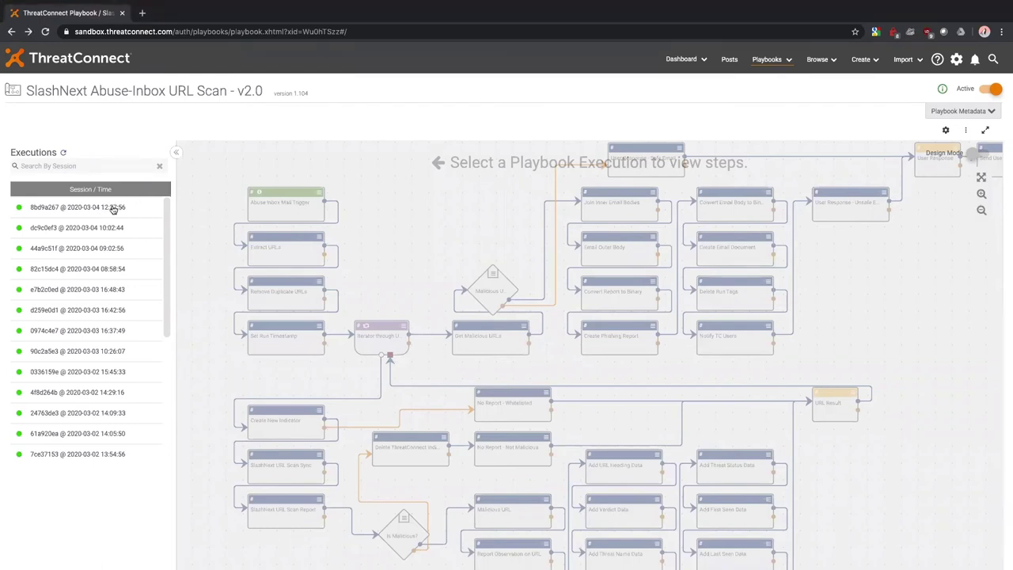
{"action": "left_click", "coordinate": [113, 208]}
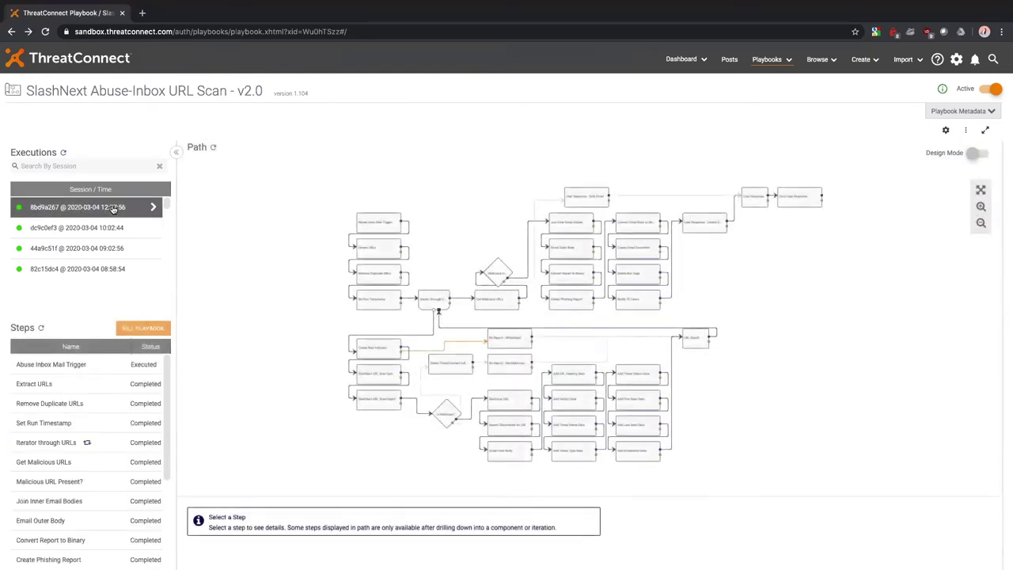
- Inspect the Mail Trigger, Extract URLs, Remove Duplicate URLs and Set Run Timestamp steps and its run.timestamp output
{"action": "left_click", "coordinate": [77, 368]}
{"action": "left_click", "coordinate": [95, 384]}
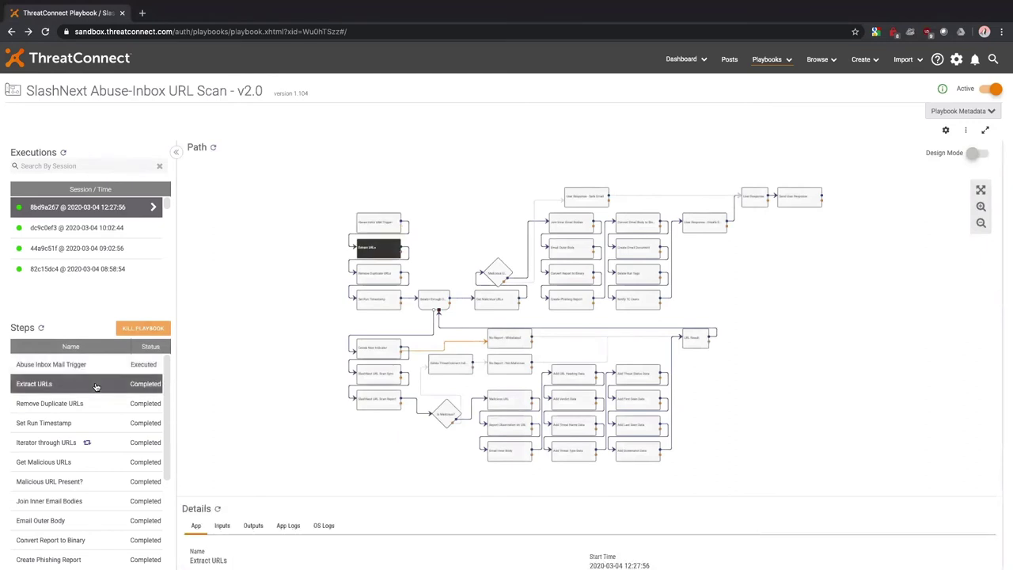
{"action": "left_click", "coordinate": [101, 404]}
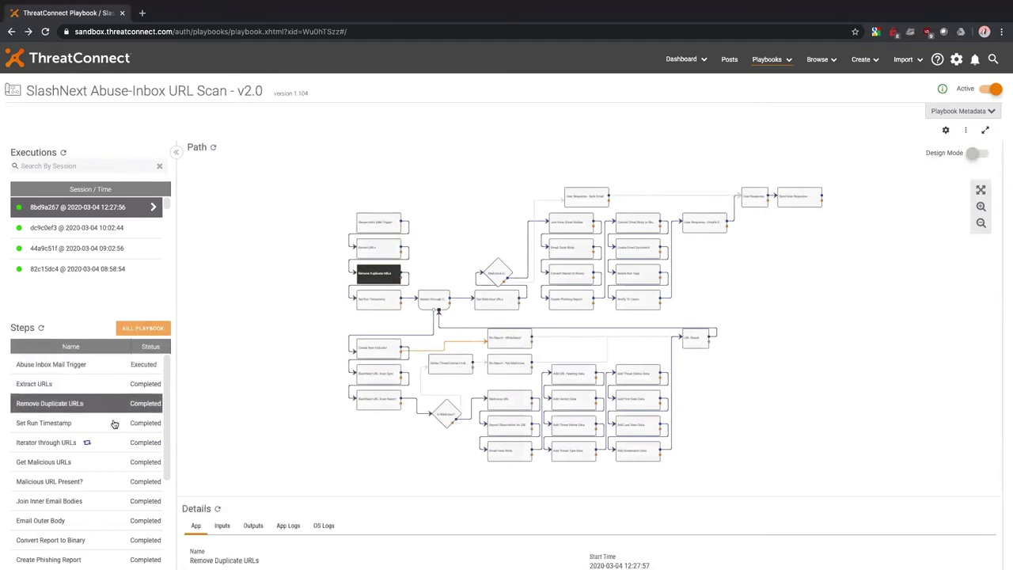
{"action": "left_click", "coordinate": [115, 422]}
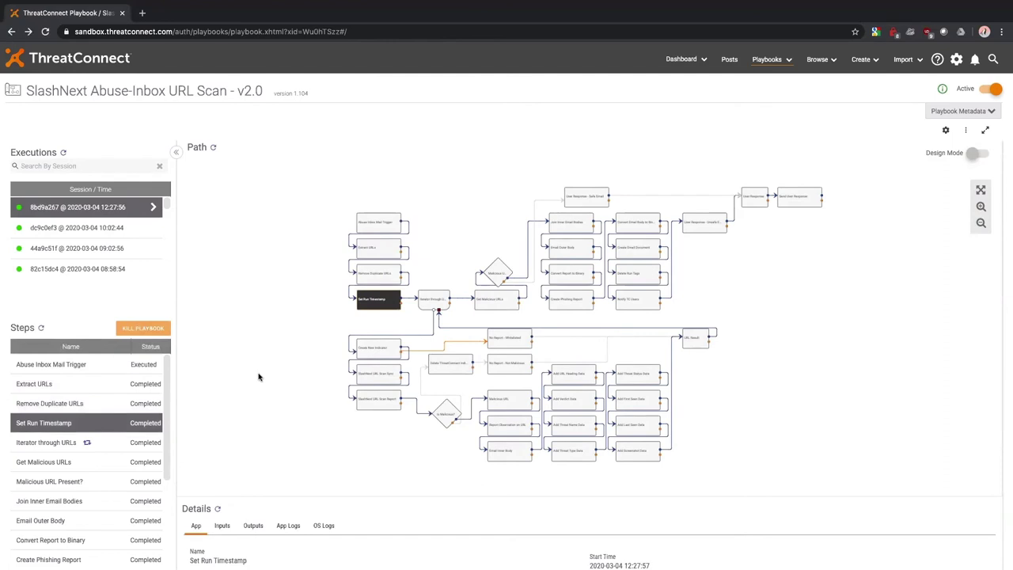
{"action": "scroll", "coordinate": [258, 377], "scroll_direction": "down", "scroll_amount": 2}
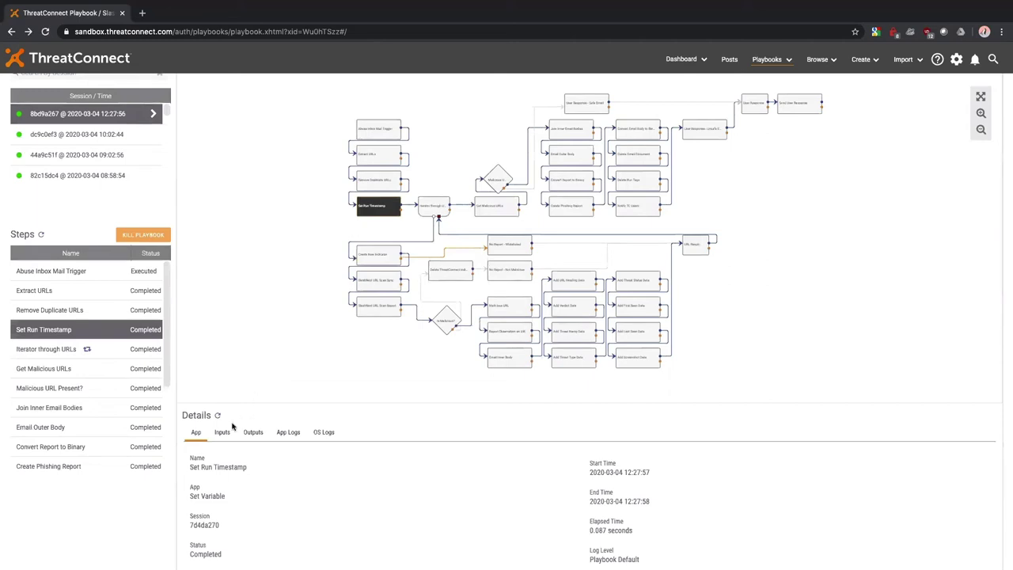
{"action": "left_click", "coordinate": [223, 433]}
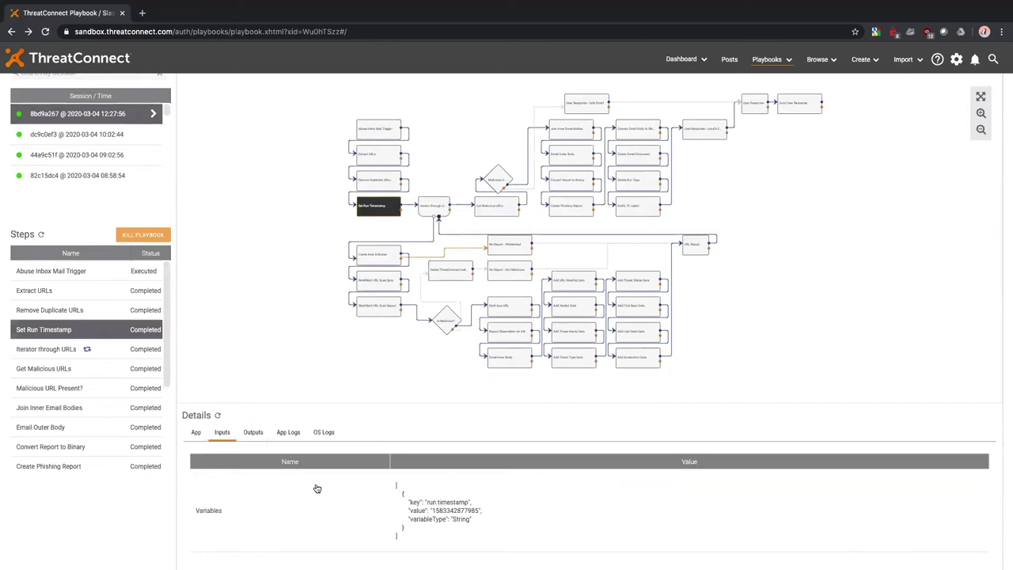
{"action": "left_click", "coordinate": [255, 435]}
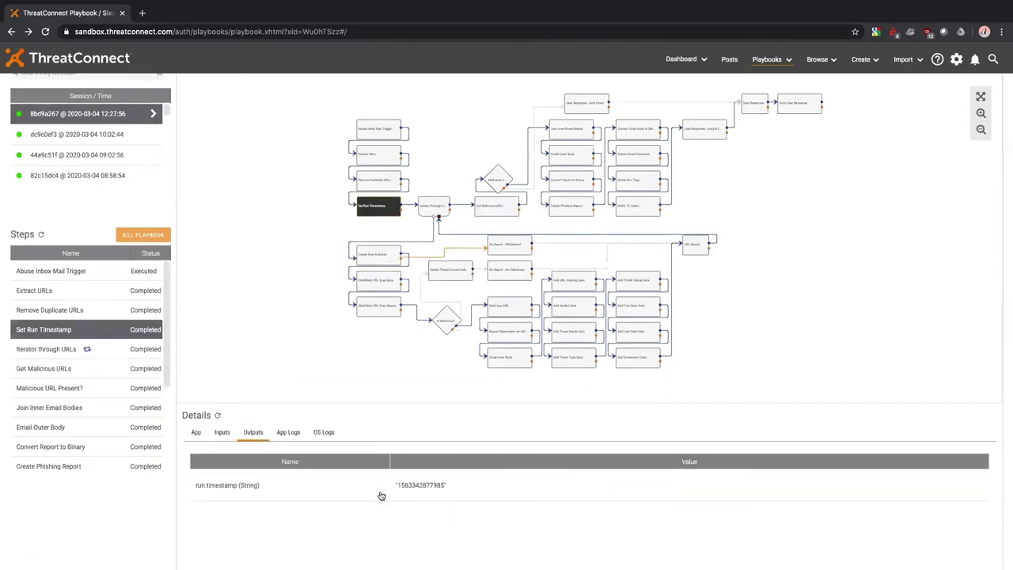
{"action": "scroll", "coordinate": [380, 494], "scroll_direction": "down", "scroll_amount": 1}
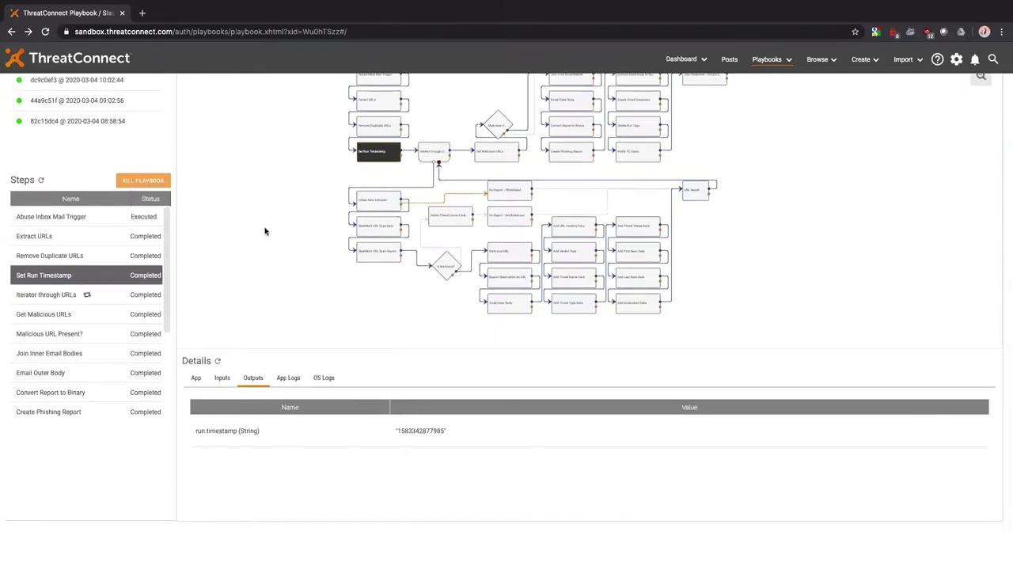
{"action": "scroll", "coordinate": [265, 231], "scroll_direction": "up", "scroll_amount": 3}
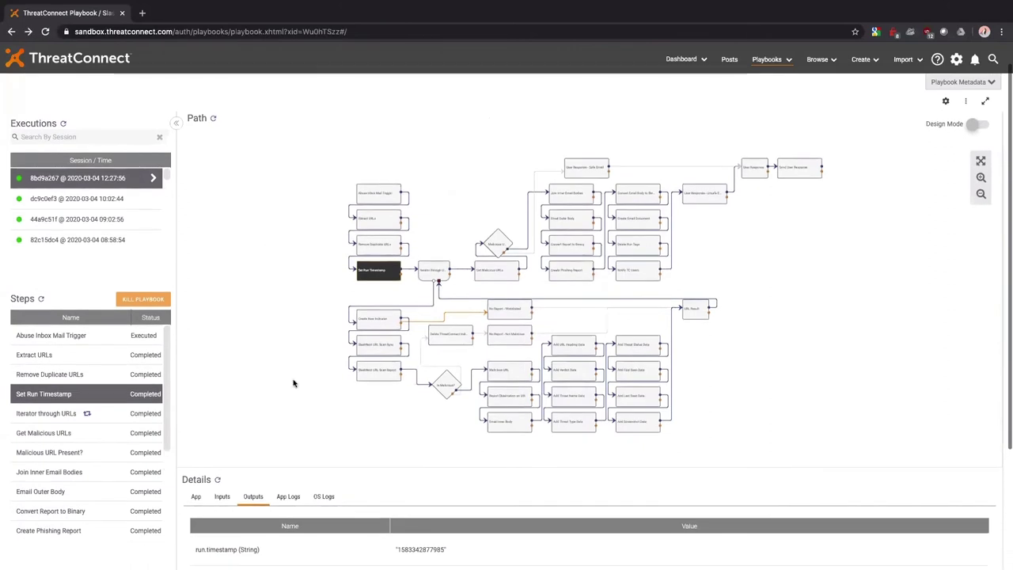
{"action": "scroll", "coordinate": [246, 276], "scroll_direction": "up", "scroll_amount": 1}
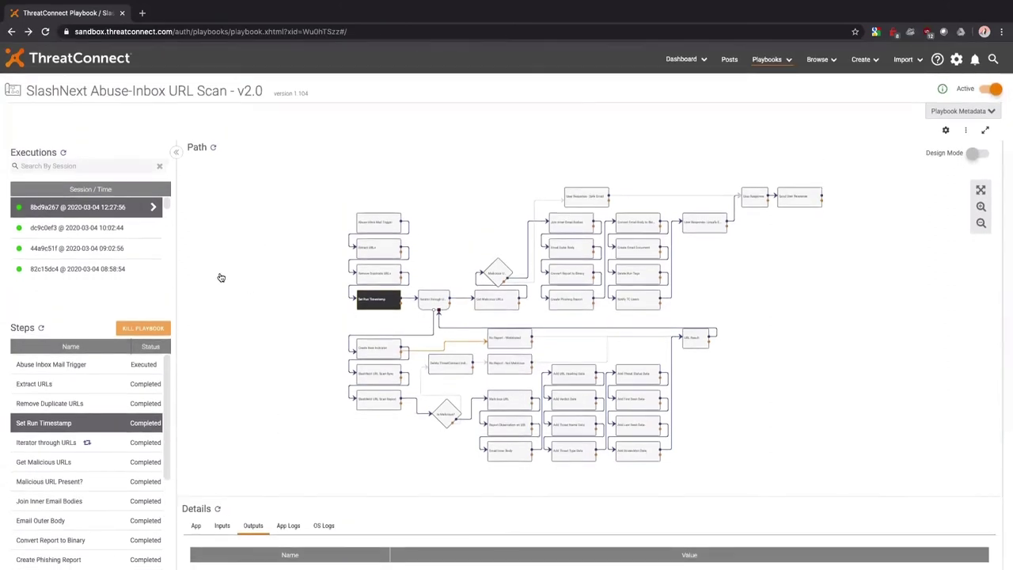
- Open the newer run c2d2707a and view Send User Response's reply subject and body outputs
{"action": "left_click", "coordinate": [63, 152]}
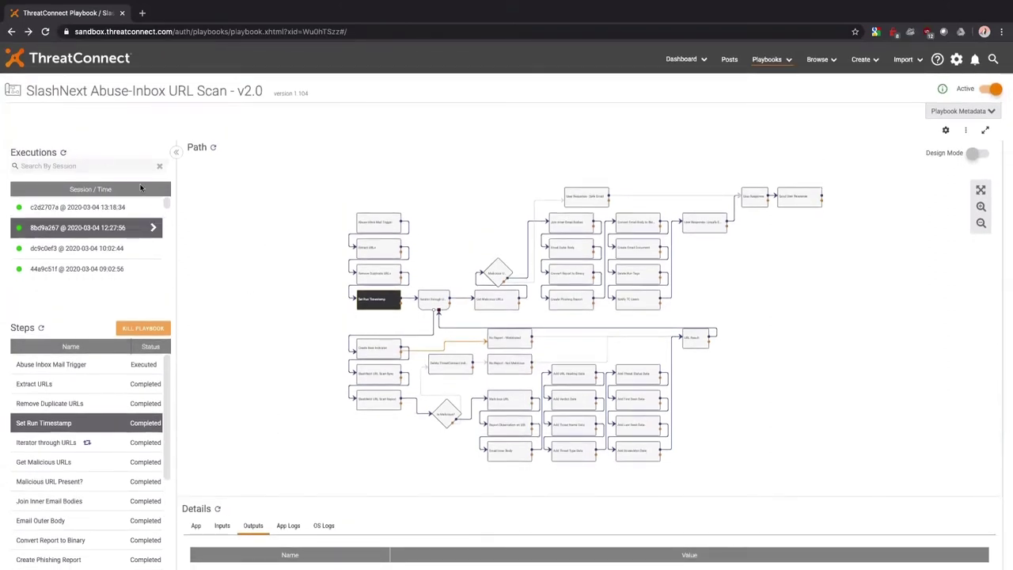
{"action": "left_click", "coordinate": [92, 206]}
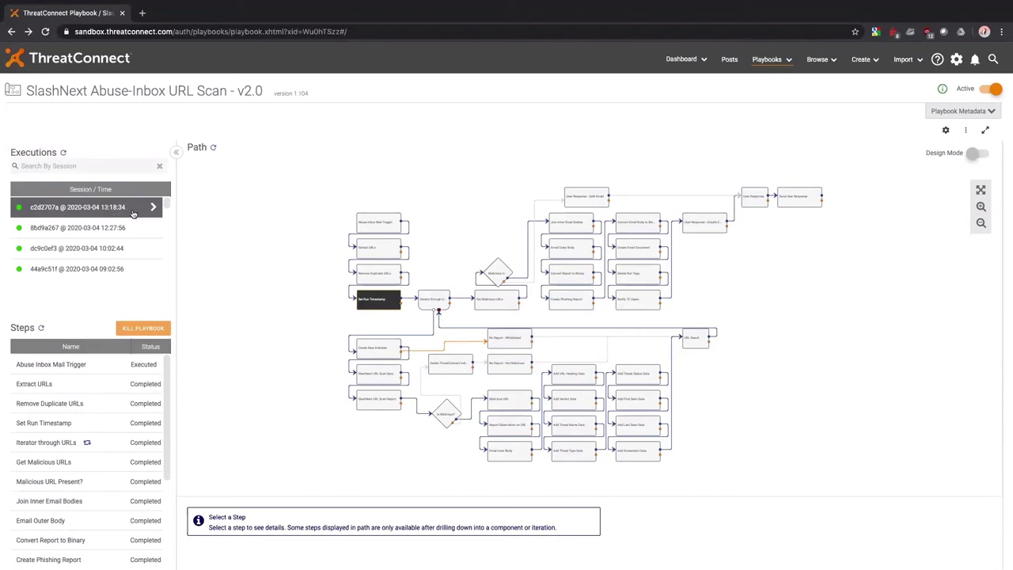
{"action": "scroll", "coordinate": [99, 382], "scroll_direction": "down", "scroll_amount": 4}
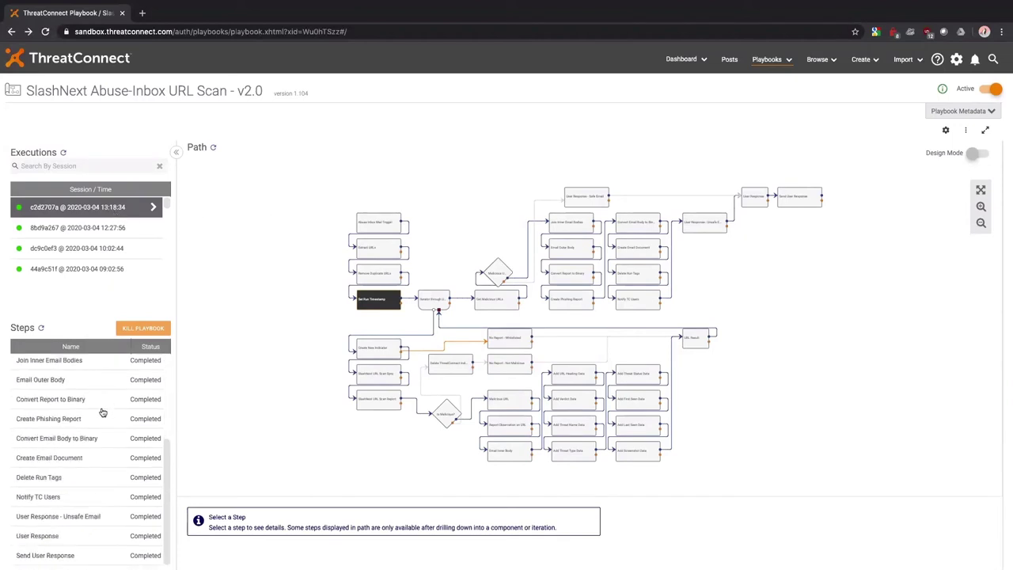
{"action": "left_click", "coordinate": [69, 556]}
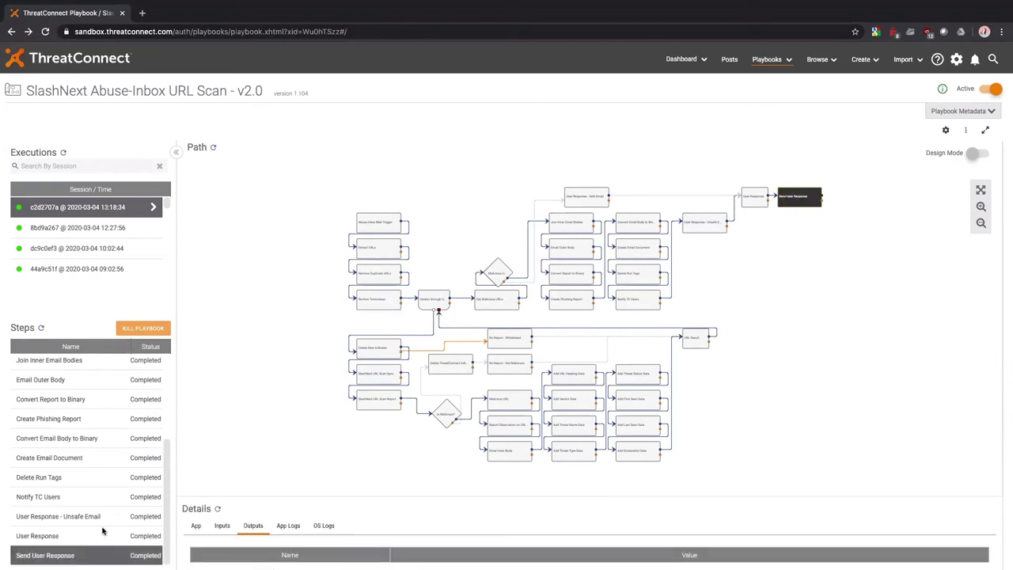
{"action": "scroll", "coordinate": [261, 348], "scroll_direction": "down", "scroll_amount": 3}
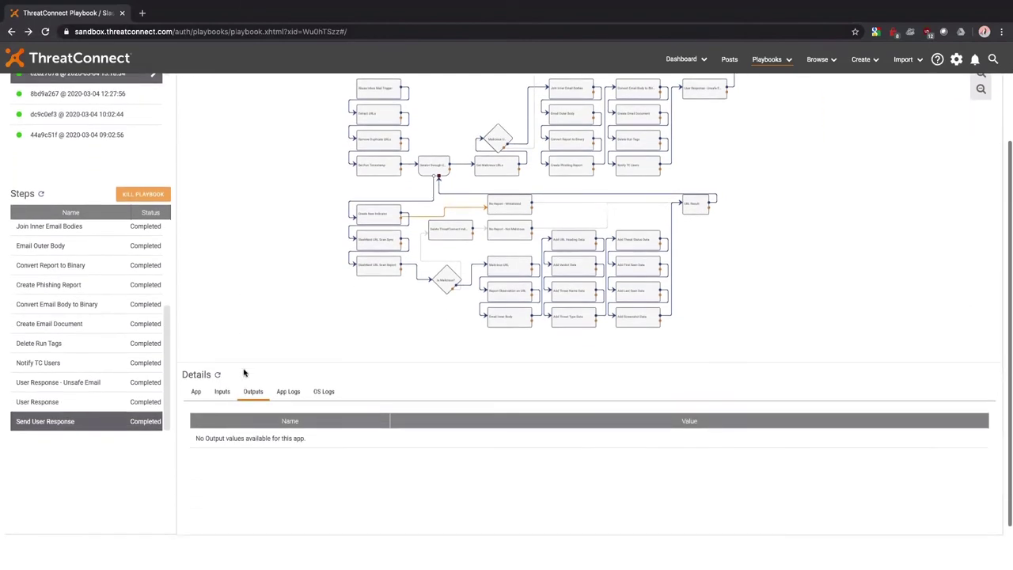
{"action": "left_click", "coordinate": [220, 375]}
{"action": "left_click", "coordinate": [247, 393]}
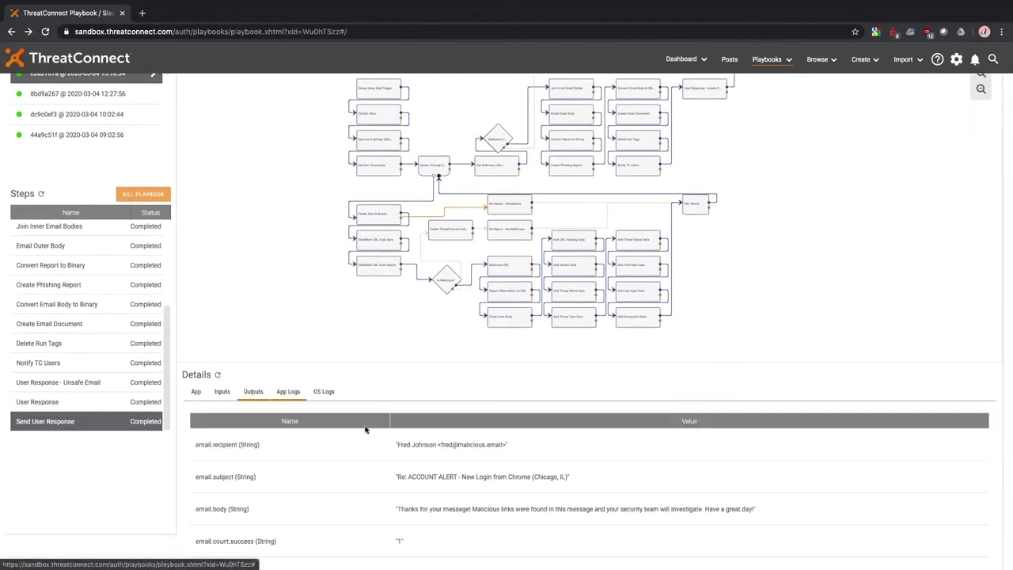
{"action": "scroll", "coordinate": [365, 429], "scroll_direction": "down", "scroll_amount": 2}
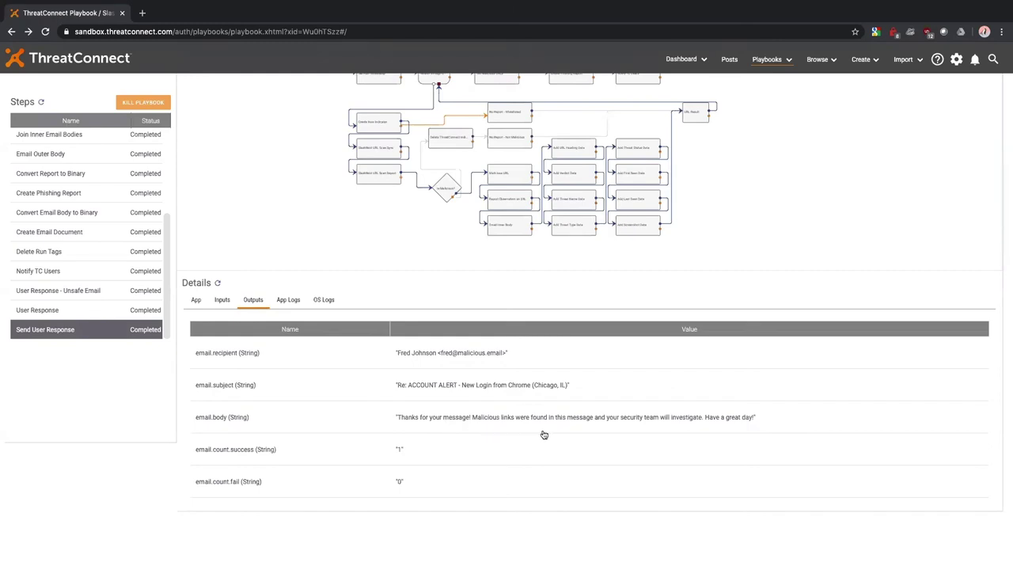
{"action": "scroll", "coordinate": [619, 436], "scroll_direction": "up", "scroll_amount": 3}
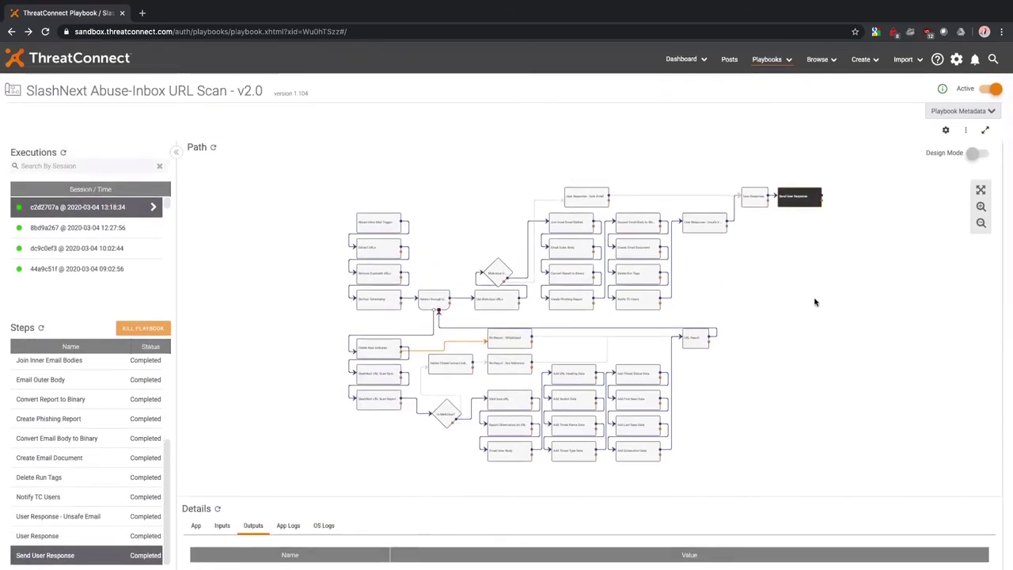
- Open the SlashNext_Report.html malicious email report from the Notifications Center in a new tab
{"action": "left_click", "coordinate": [974, 60]}
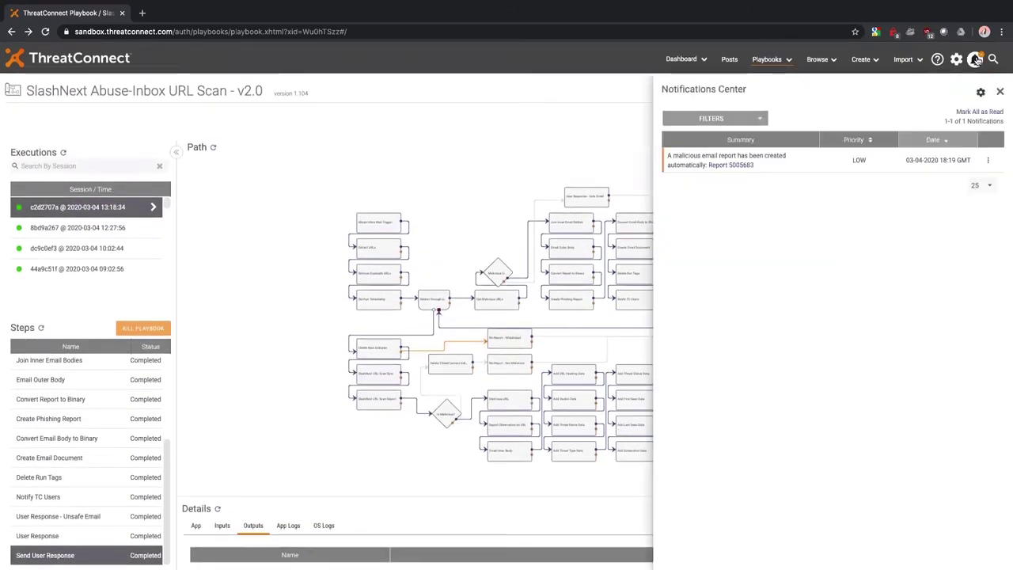
{"action": "left_click", "coordinate": [744, 166]}
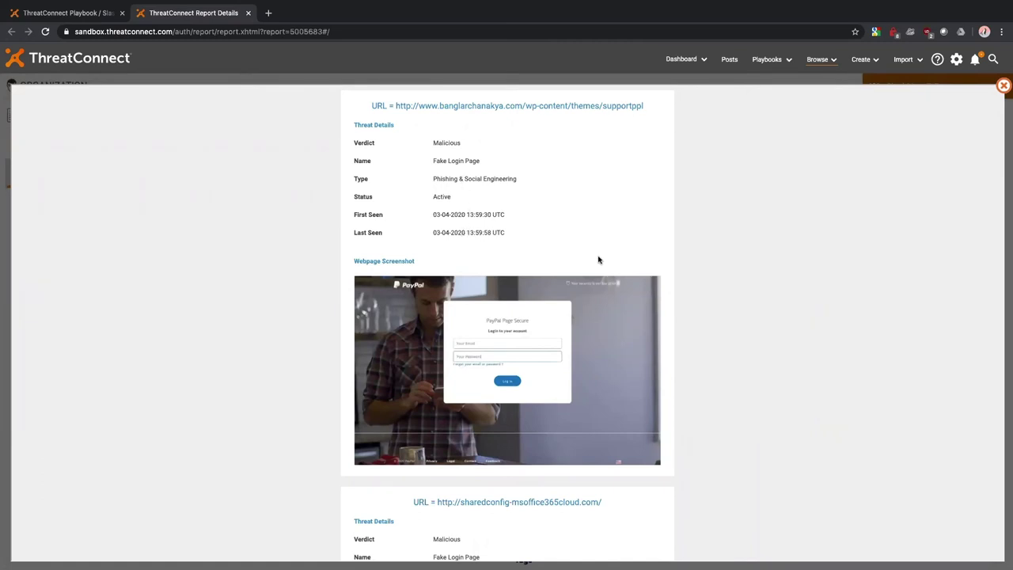
- Scroll through the report's Malicious verdicts and screenshots, then go back to the Playbook tab
{"action": "scroll", "coordinate": [599, 259], "scroll_direction": "down", "scroll_amount": 1}
{"action": "scroll", "coordinate": [599, 259], "scroll_direction": "down", "scroll_amount": 1}
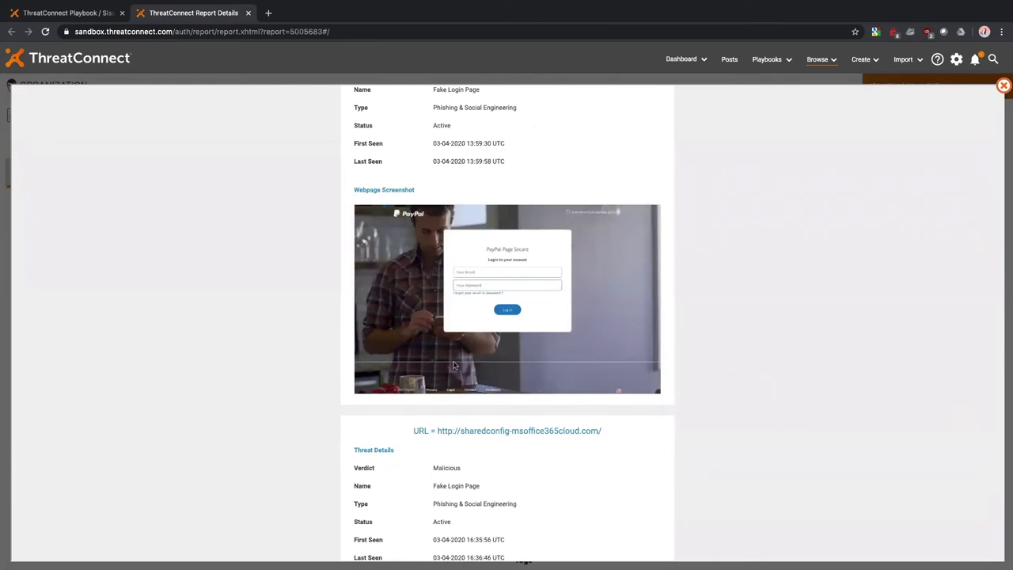
{"action": "scroll", "coordinate": [637, 276], "scroll_direction": "down", "scroll_amount": 5}
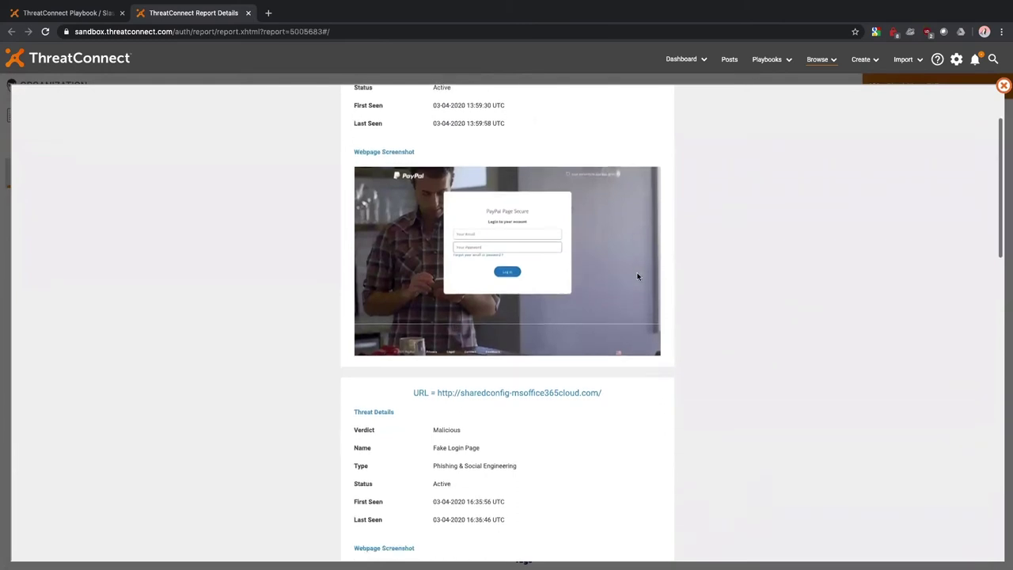
{"action": "scroll", "coordinate": [637, 276], "scroll_direction": "down", "scroll_amount": 5}
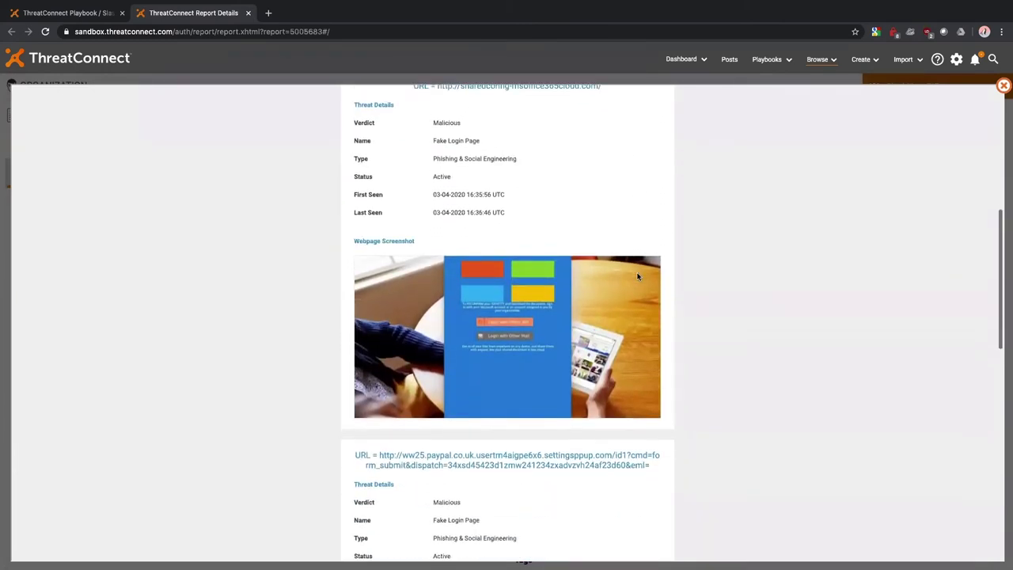
{"action": "scroll", "coordinate": [637, 276], "scroll_direction": "down", "scroll_amount": 12}
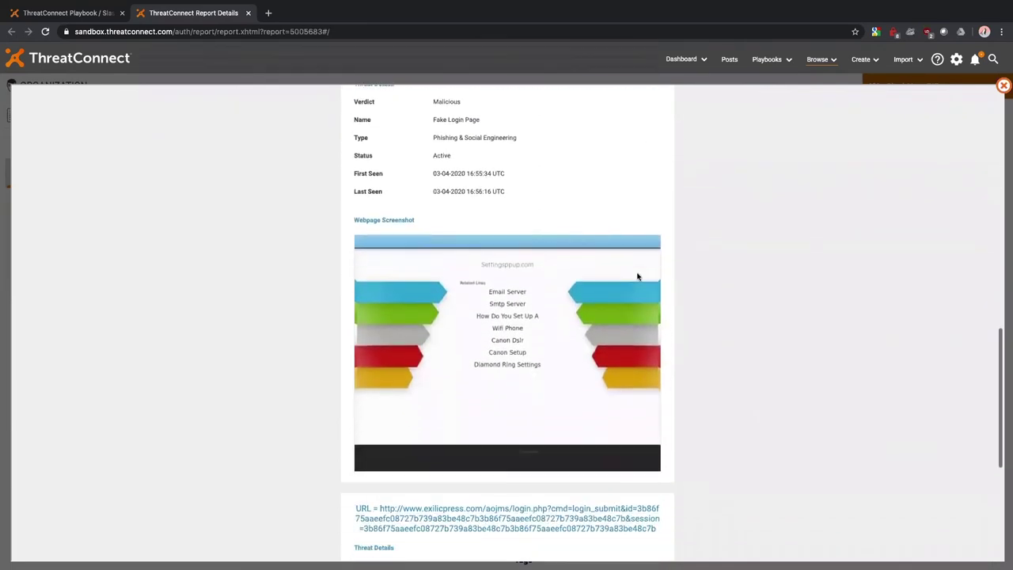
{"action": "scroll", "coordinate": [637, 276], "scroll_direction": "down", "scroll_amount": 1}
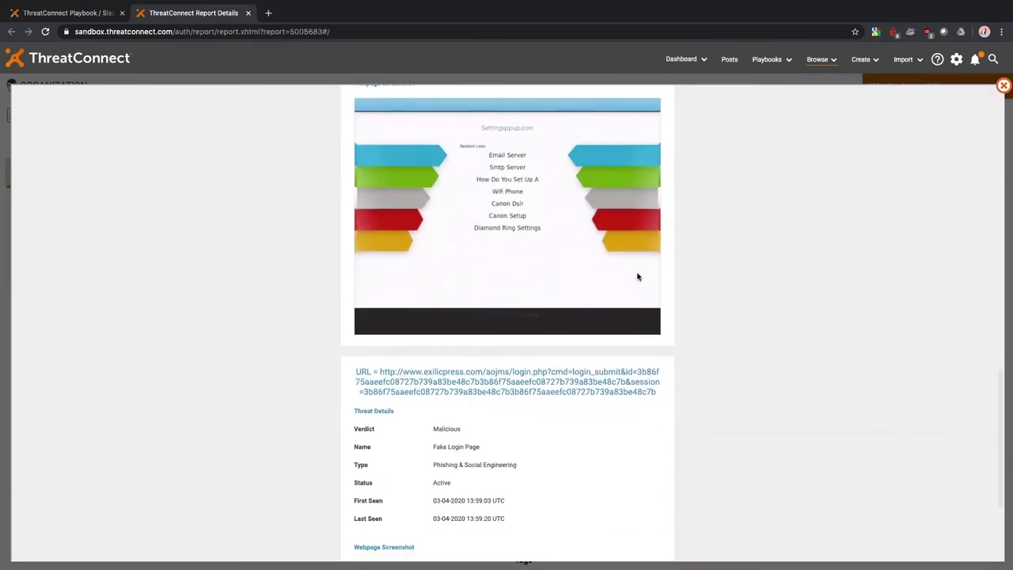
{"action": "scroll", "coordinate": [637, 276], "scroll_direction": "down", "scroll_amount": 4}
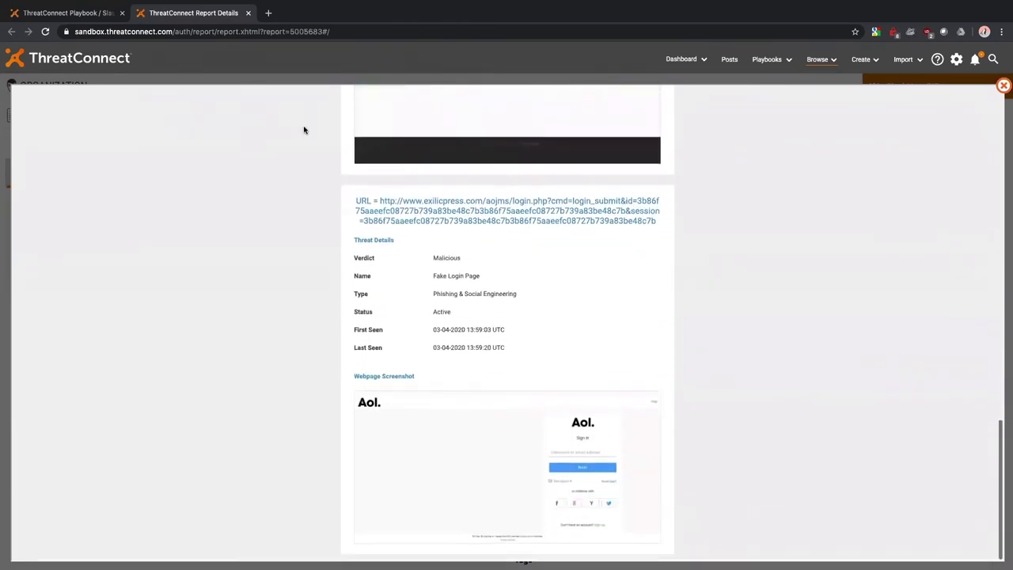
{"action": "left_click", "coordinate": [96, 16]}
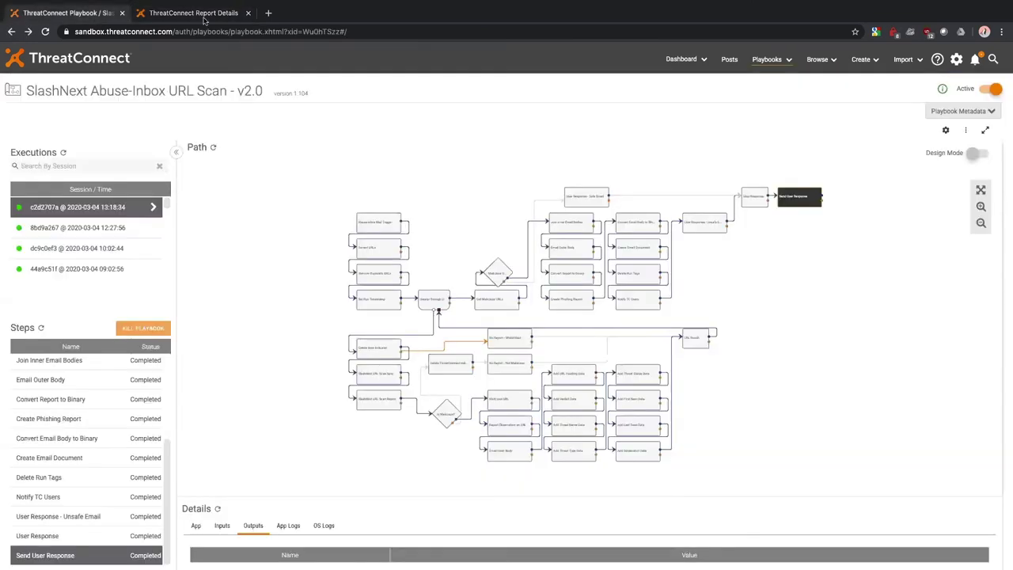
- Switch the Active toggle off to return the playbook to Design Mode
{"action": "left_click", "coordinate": [992, 92]}
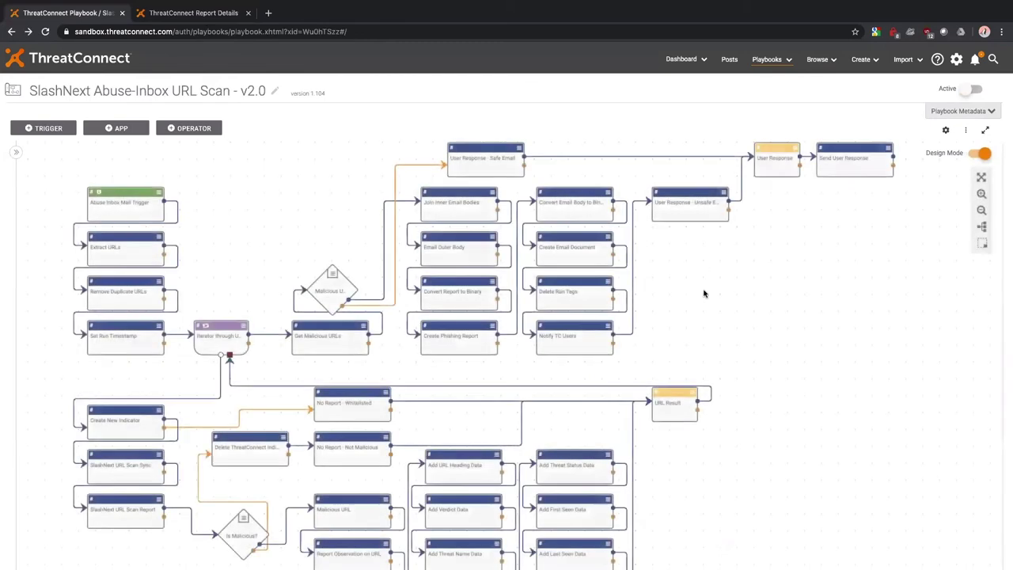